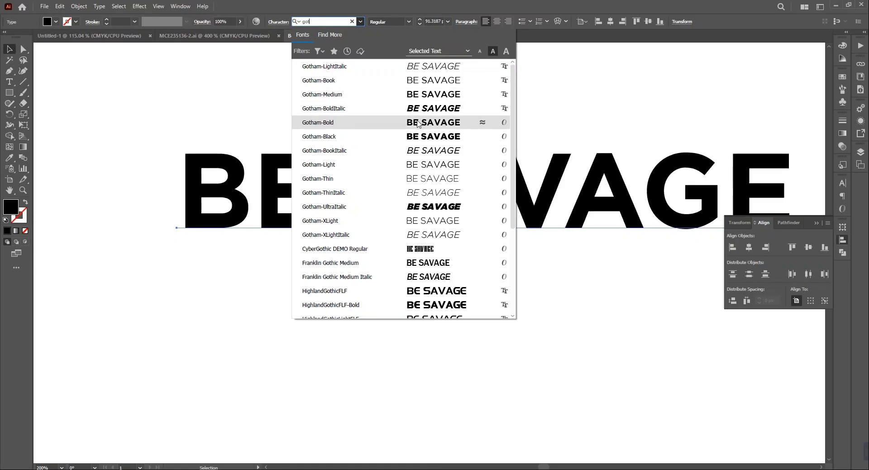
Step: Set the BE SAVAGE text in the Gotham-Bold font and deselect it
click(417, 123)
click(405, 106)
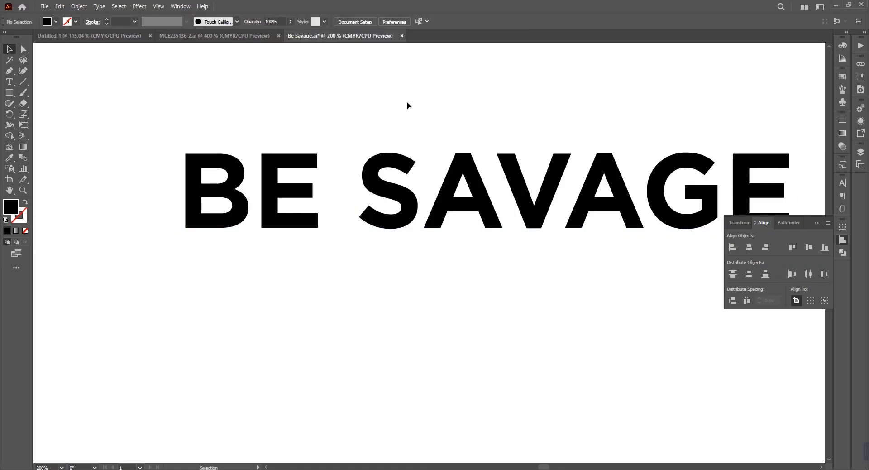
scroll(400, 108, up, 2)
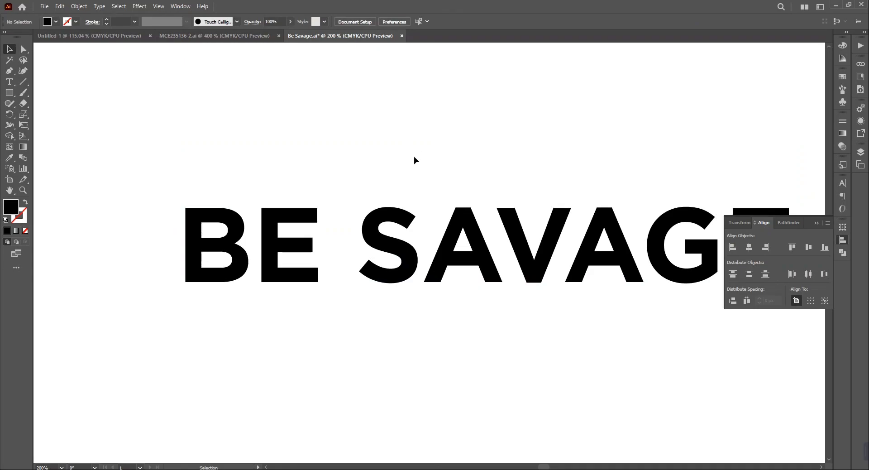
Step: Convert the BE SAVAGE text to outlines and ungroup the letters
click(312, 236)
right_click(312, 236)
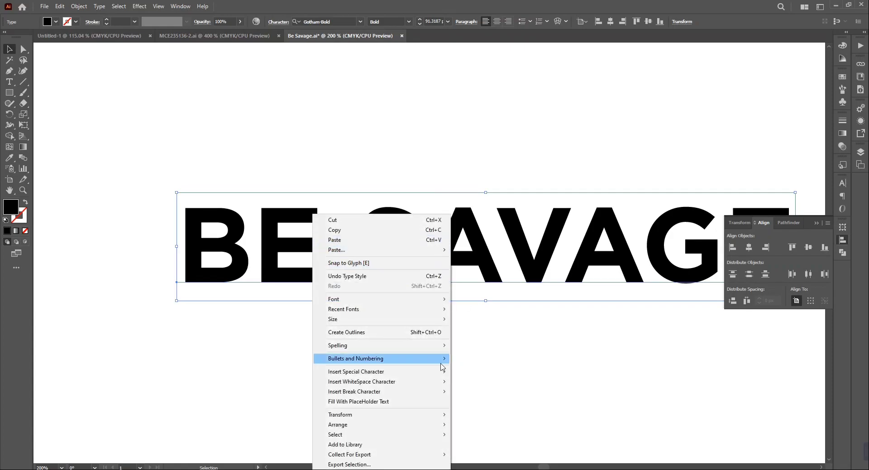
click(334, 333)
right_click(301, 329)
click(388, 306)
click(403, 322)
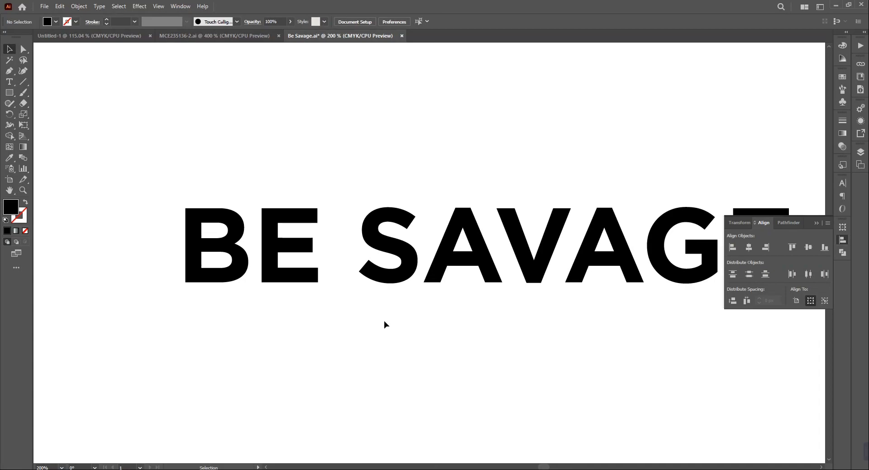
Step: Centre all the letters vertically on the artboard as one group, and ungroup them again
click(286, 278)
drag(153, 181, 742, 319)
drag(735, 356, 673, 343)
key(ctrl+g)
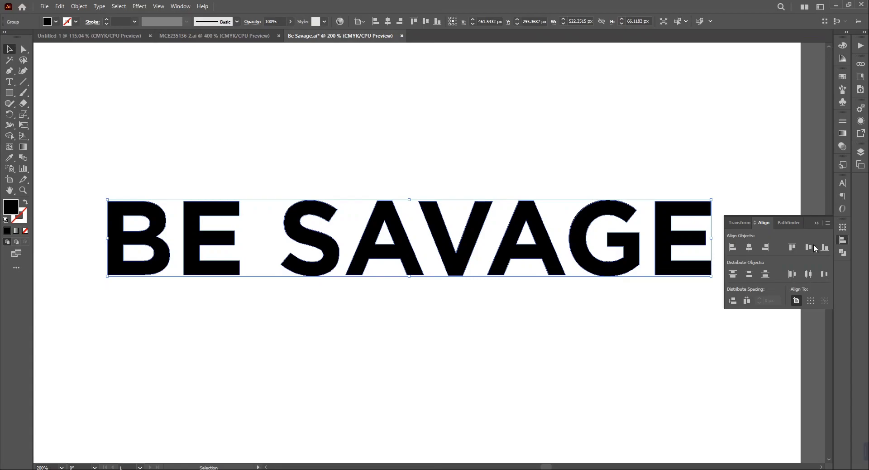
click(808, 247)
right_click(441, 275)
click(467, 193)
click(284, 326)
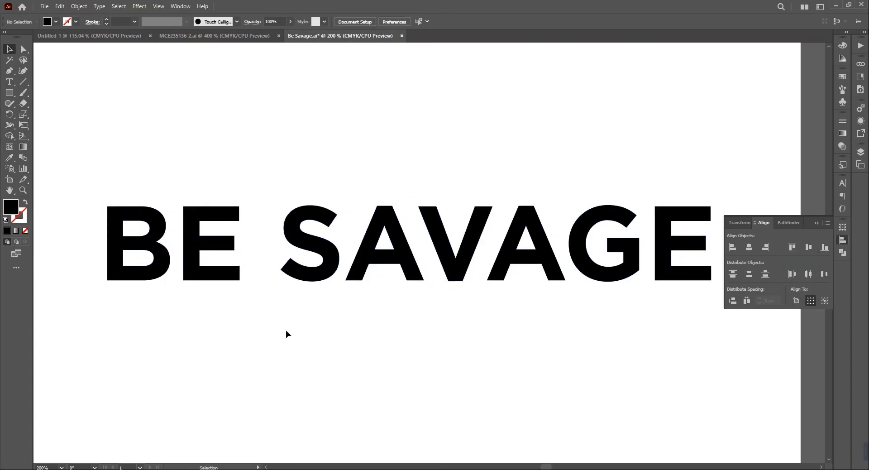
Step: Duplicate the E of BE above the word and draw a vertical Pen line along the inner edge of its stem
drag(227, 280, 222, 157)
key(p)
click(199, 99)
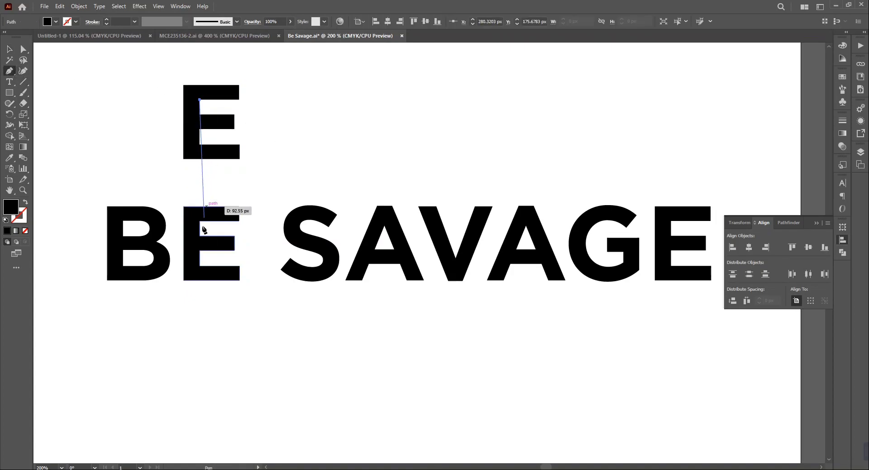
click(199, 360)
key(v)
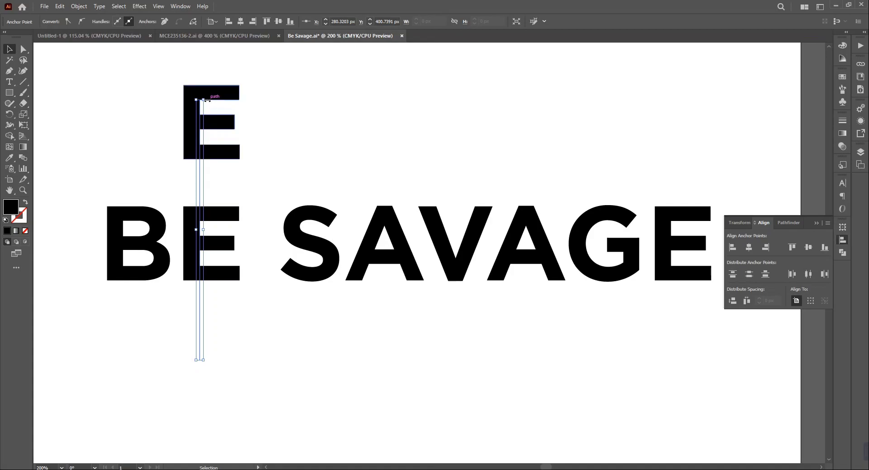
Step: Cut the arms off the copied E with Shape Builder and delete the guide line, keeping only the stem
shift+click(227, 120)
click(12, 138)
drag(243, 174, 225, 89)
click(10, 50)
click(200, 146)
key(Delete)
click(190, 147)
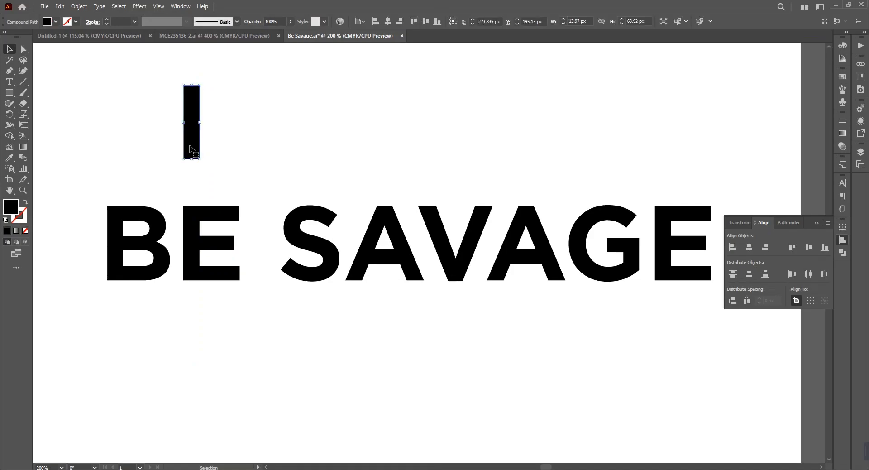
Step: Lengthen the isolated stem downward over the E into a vertical bar about 239 px high
drag(9, 71, 41, 87)
click(10, 49)
click(243, 105)
click(24, 49)
drag(161, 146, 367, 352)
click(10, 49)
click(241, 353)
Step: Duplicate the tall bar to the left of the B and align the two bars by their vertical centres
key(space)
drag(327, 329, 164, 324)
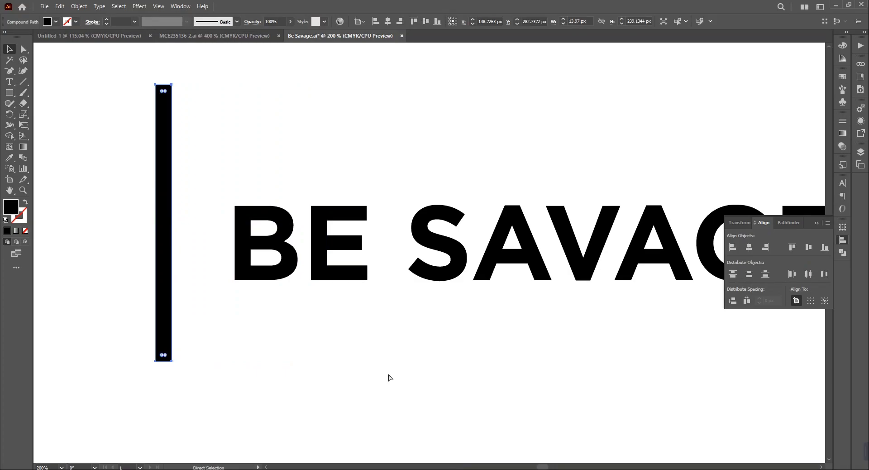
key(ctrl+z)
drag(324, 339, 189, 338)
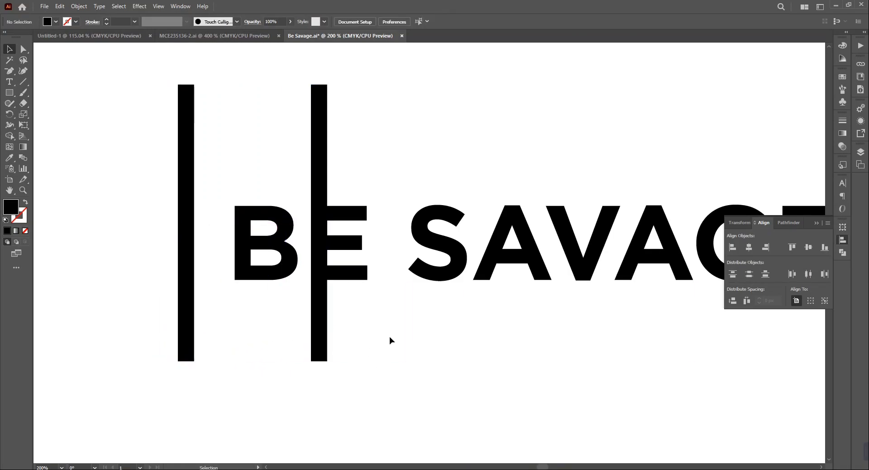
scroll(388, 343, up, 1)
drag(135, 361, 364, 388)
click(809, 248)
click(498, 356)
Step: Make a horizontal copy of the right vertical bar rotated 90 degrees, and place a duplicate of it below
drag(302, 363, 408, 392)
key(a)
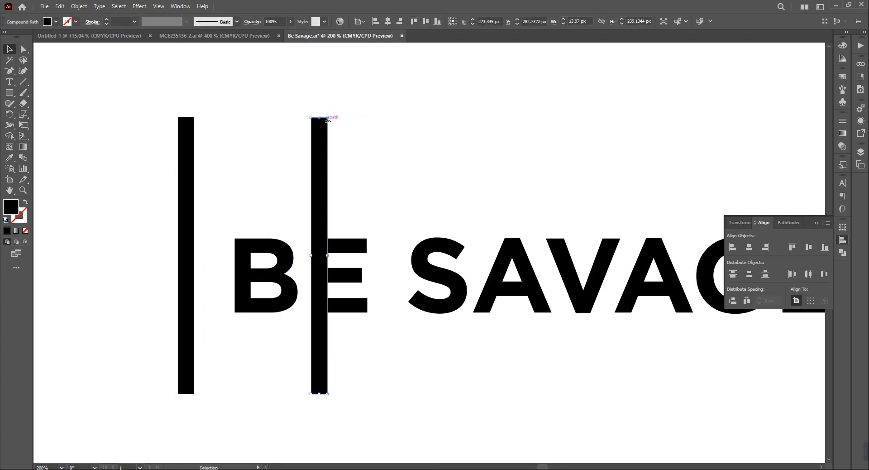
drag(331, 120, 454, 254)
drag(370, 257, 371, 165)
drag(426, 172, 381, 356)
key(a)
key(v)
drag(368, 172, 369, 194)
Step: Group the two horizontal bars and move them left so they cross both vertical bars around the B
click(424, 333)
click(406, 354)
shift+click(398, 186)
key(a)
key(ctrl+g)
click(749, 247)
drag(593, 353, 378, 365)
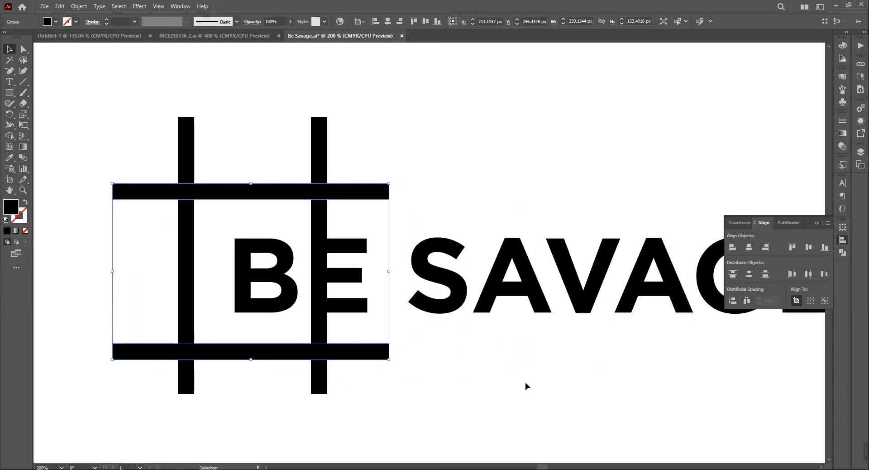
click(447, 379)
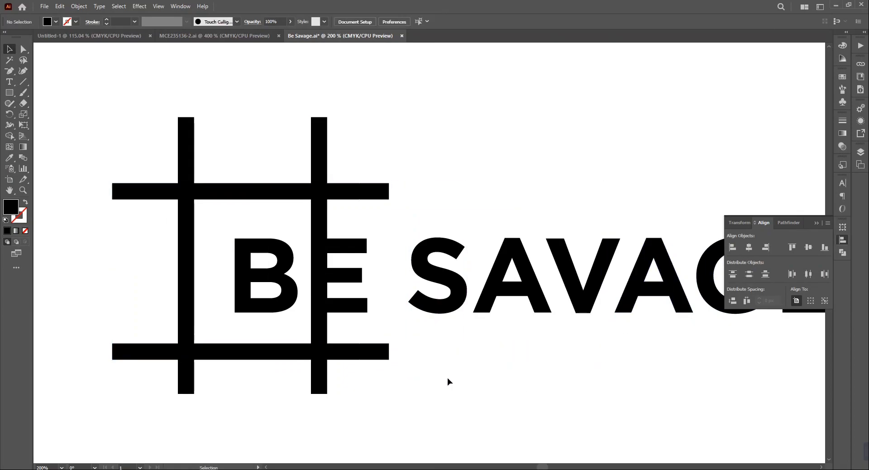
Step: Ungroup the horizontal bars and move the upper one down to just above the B
click(363, 192)
right_click(363, 191)
click(397, 303)
click(422, 359)
click(360, 195)
drag(360, 197, 362, 213)
key(Down)
key(Down)
key(Down)
key(Down)
key(Down)
Step: Nudge the lower horizontal bar up to just below the B
click(376, 350)
key(Up)
key(Up)
key(Up)
key(Up)
key(Up)
key(Up)
key(Up)
key(Up)
key(Up)
key(Up)
key(Up)
key(Up)
key(Up)
key(Up)
key(Up)
key(Down)
Step: Nudge the left vertical bar right until it sits close beside the B
click(188, 278)
key(Right)
key(Right)
key(Right)
key(Right)
key(Right)
key(Right)
key(Right)
key(Right)
key(Right)
key(Right)
key(Right)
key(Right)
key(Right)
key(Right)
key(Right)
key(Right)
key(Right)
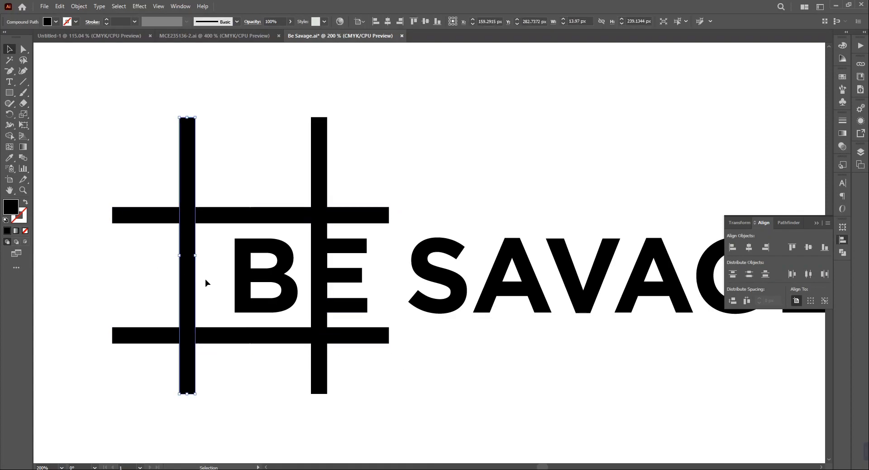
key(Right)
key(Right)
key(Right)
key(Right)
key(Right)
key(Right)
key(Right)
key(Right)
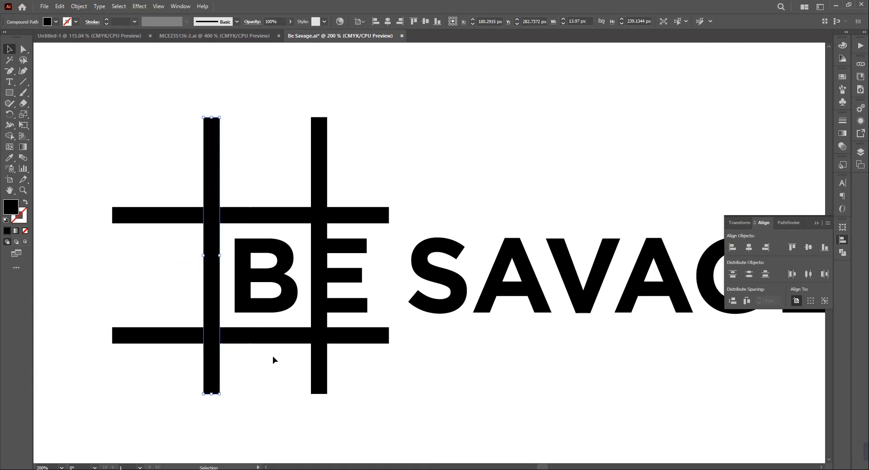
key(Left)
click(273, 334)
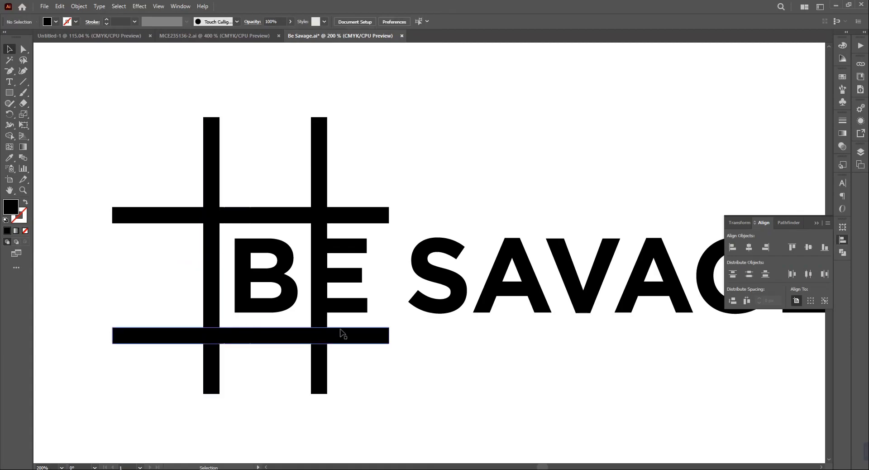
shift+click(384, 216)
right_click(384, 216)
mouse_move(415, 254)
key(Escape)
right_click(385, 323)
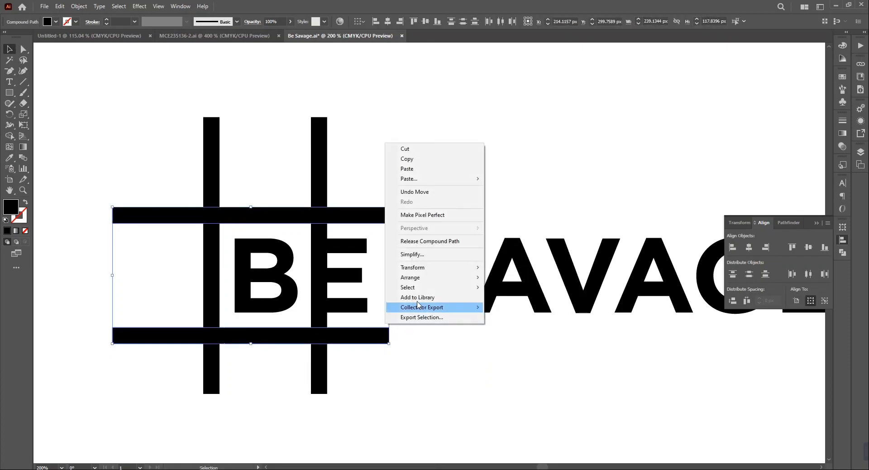
click(443, 330)
Step: Group the two horizontal bars and centre them vertically on the artboard
drag(395, 195, 375, 340)
click(404, 338)
click(385, 336)
drag(399, 202, 383, 352)
click(442, 355)
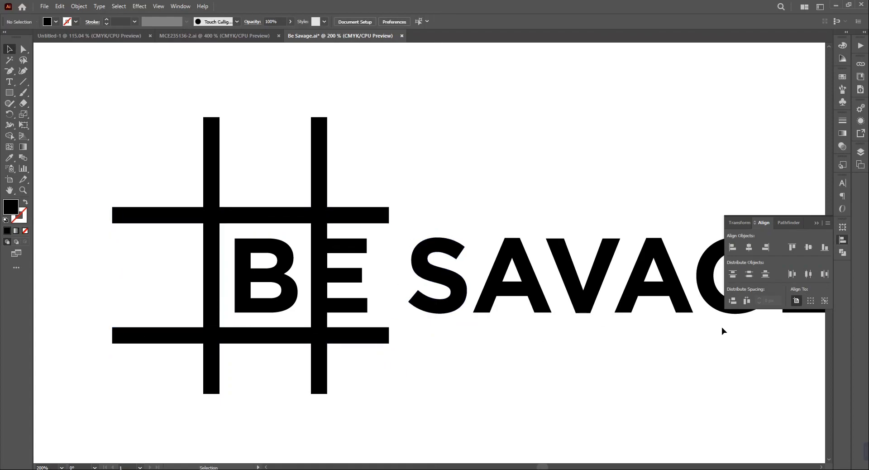
drag(390, 183, 381, 343)
click(810, 247)
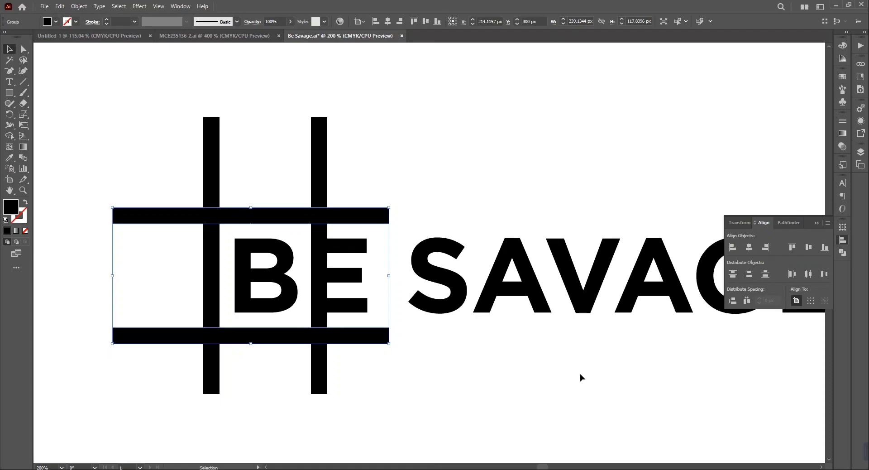
click(579, 374)
Step: Remove the left vertical bar's upper end with Shape Builder, and undo the removal of the top bar's right part
drag(158, 184, 311, 317)
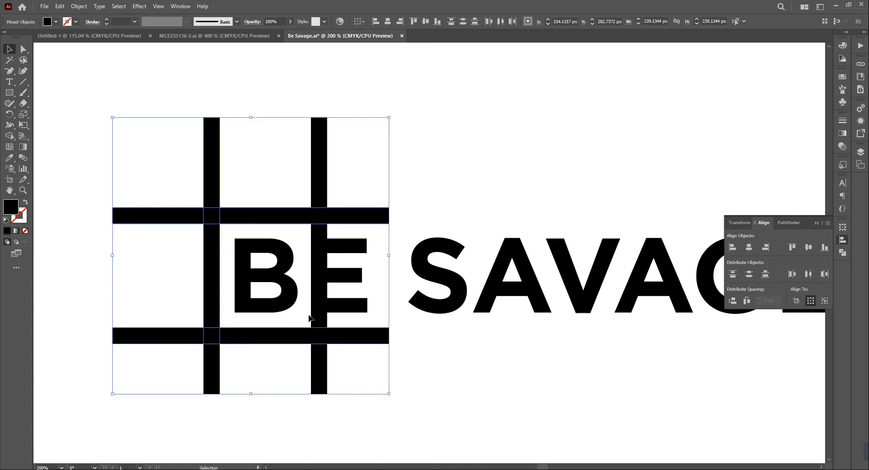
click(11, 136)
alt+click(211, 181)
alt+click(364, 219)
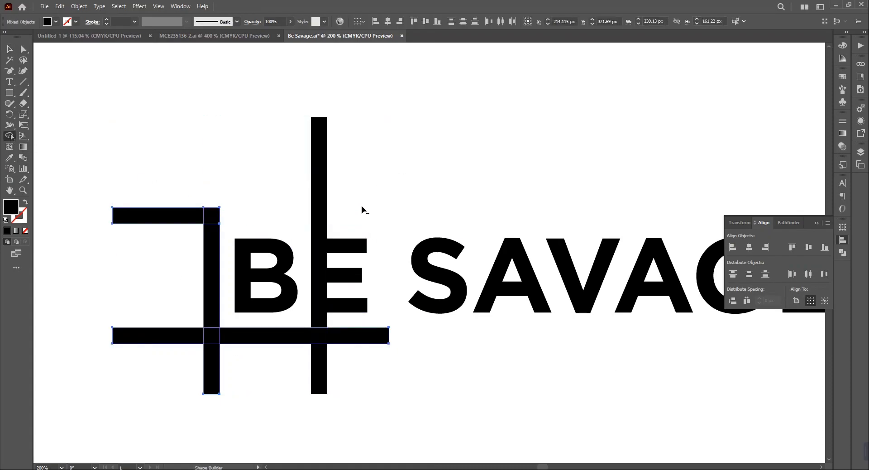
key(ctrl+z)
key(ctrl+z)
key(ctrl+z)
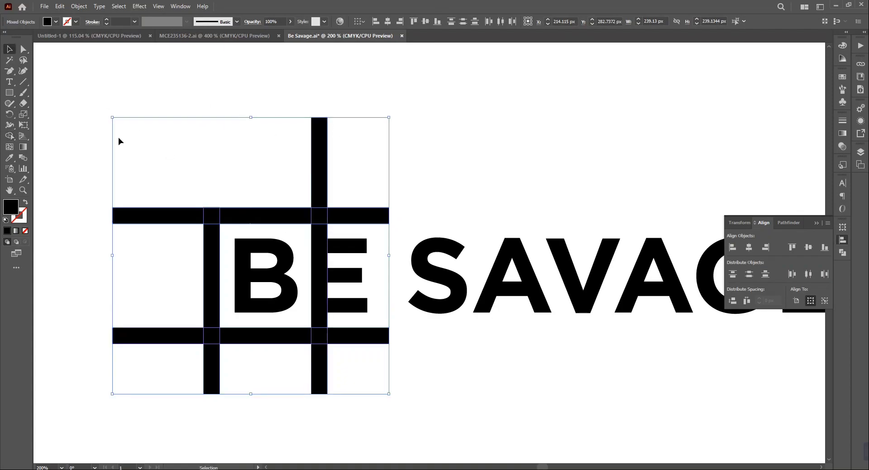
Step: Remove the remaining overhanging bar ends with Shape Builder to leave a closed square frame around the B
alt+click(319, 168)
alt+click(360, 215)
alt+click(360, 336)
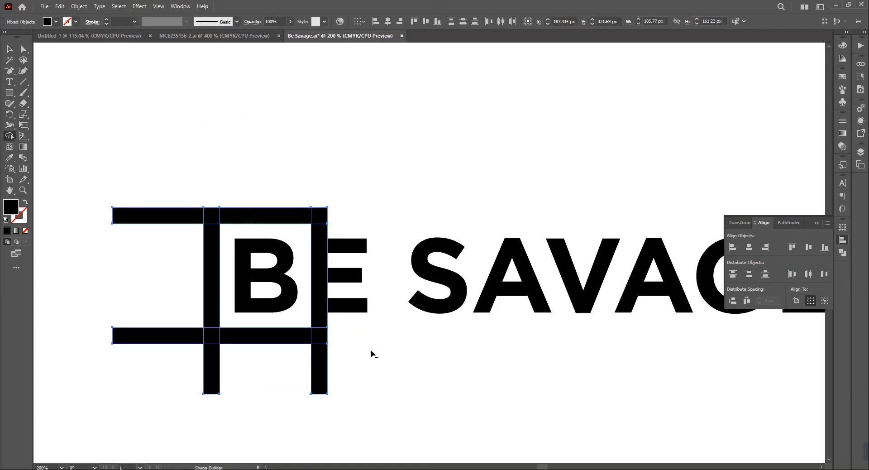
alt+click(319, 368)
alt+click(214, 374)
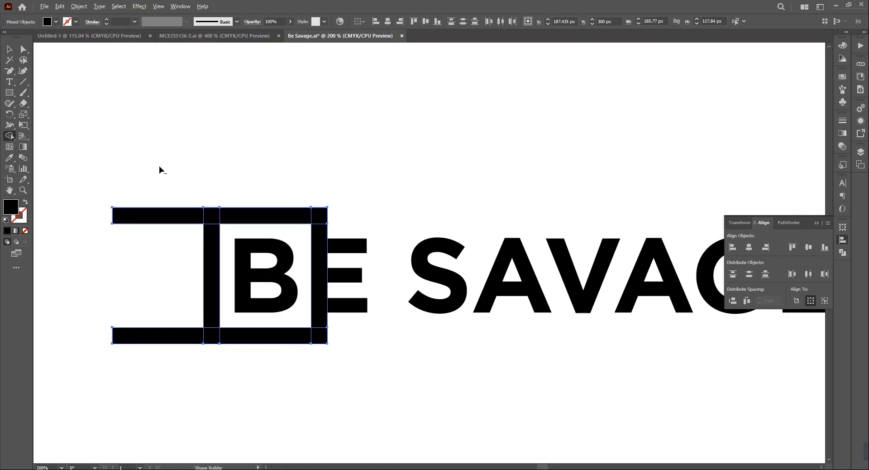
alt+click(159, 215)
alt+click(158, 335)
click(399, 348)
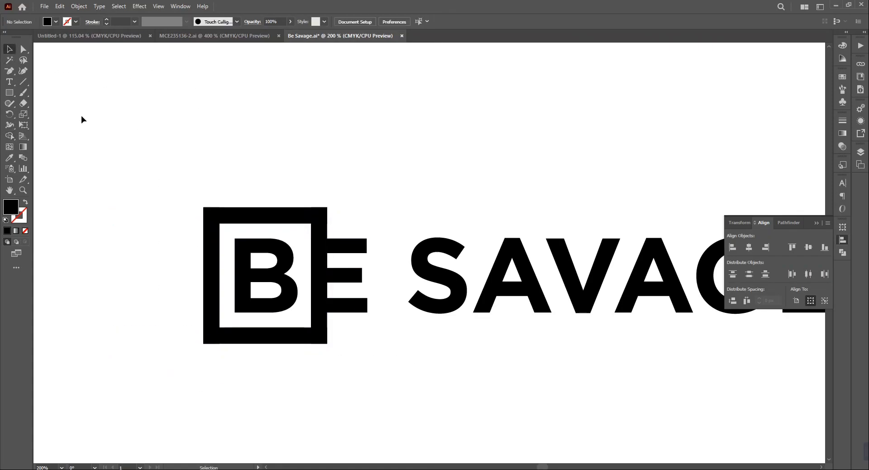
Step: Stretch the E leftward into the square frame by moving the anchor points of its stem
click(337, 246)
click(24, 49)
drag(329, 255, 278, 305)
key(ctrl+z)
click(311, 313)
click(311, 239)
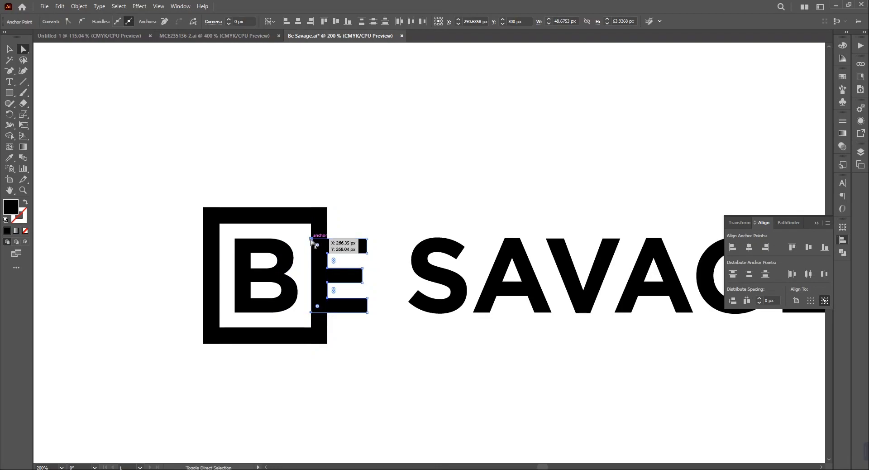
drag(312, 312, 286, 312)
Step: Cut away the E's stem and the frame sections between its arms with Shape Builder
click(9, 49)
drag(358, 203, 318, 329)
click(10, 137)
alt+click(298, 297)
alt+click(322, 291)
alt+click(323, 262)
key(v)
click(423, 404)
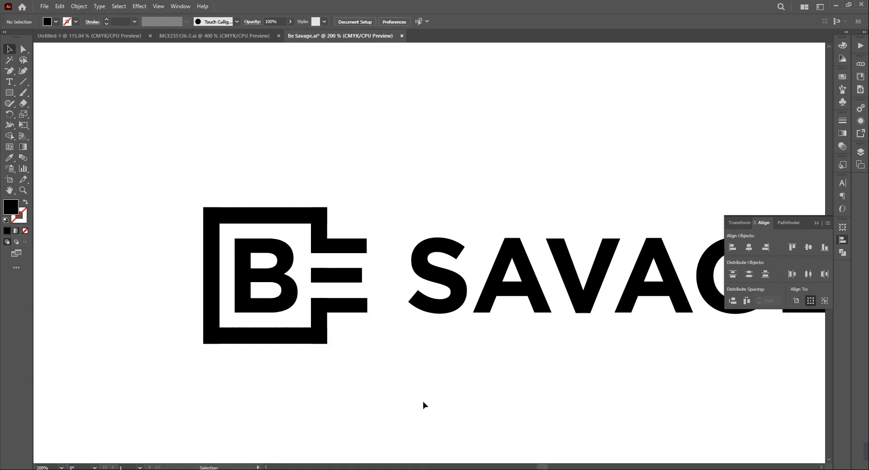
Step: Lengthen the arms of the E beside the framed B rightward by nudging their end anchor points
key(a)
drag(354, 221, 385, 335)
key(Right)
key(Right)
key(Right)
key(Right)
key(Right)
key(Right)
key(Right)
click(157, 79)
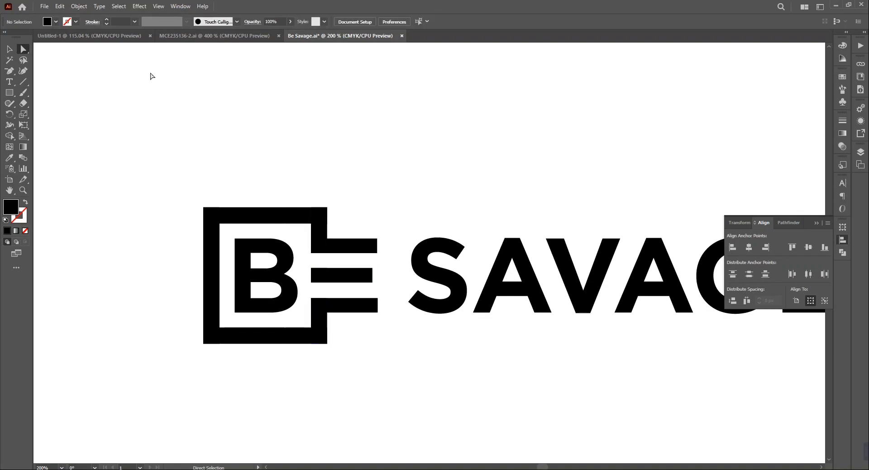
click(10, 49)
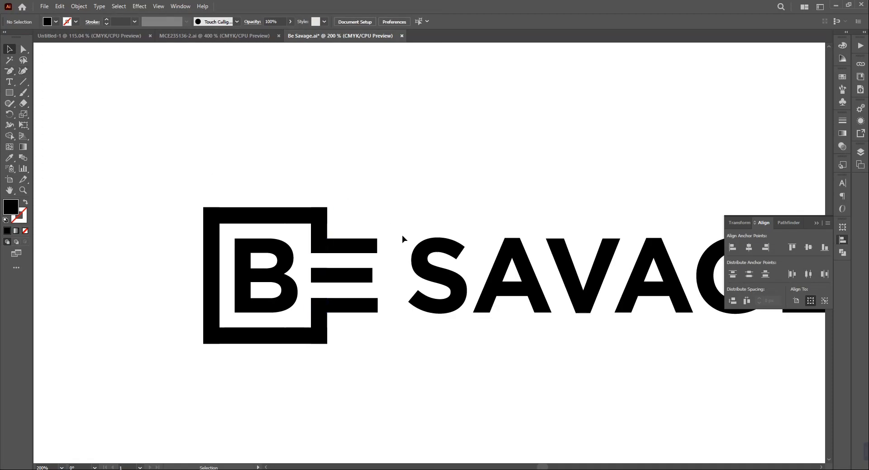
Step: Extend the three arm ends of the same E farther right, to just short of the S
drag(362, 334, 362, 334)
key(a)
drag(391, 205, 371, 322)
key(Right)
key(Right)
key(Right)
key(Right)
key(Right)
key(Right)
key(Right)
key(Right)
key(Right)
key(Right)
key(Right)
key(Right)
key(Right)
click(406, 340)
Step: Draw a vertical line with the Pen tool across the E's three arms, just inside their outer ends
right_click(10, 71)
click(44, 72)
click(374, 206)
click(374, 398)
Step: Trim the arm ends beyond the vertical line with Shape Builder to make the arms equally long, and remove the line
key(a)
drag(350, 221, 363, 321)
click(12, 135)
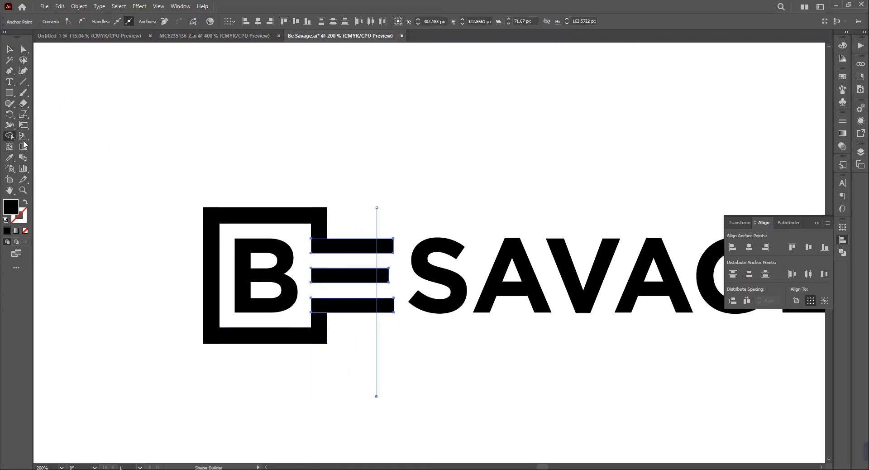
drag(389, 225, 390, 318)
click(11, 49)
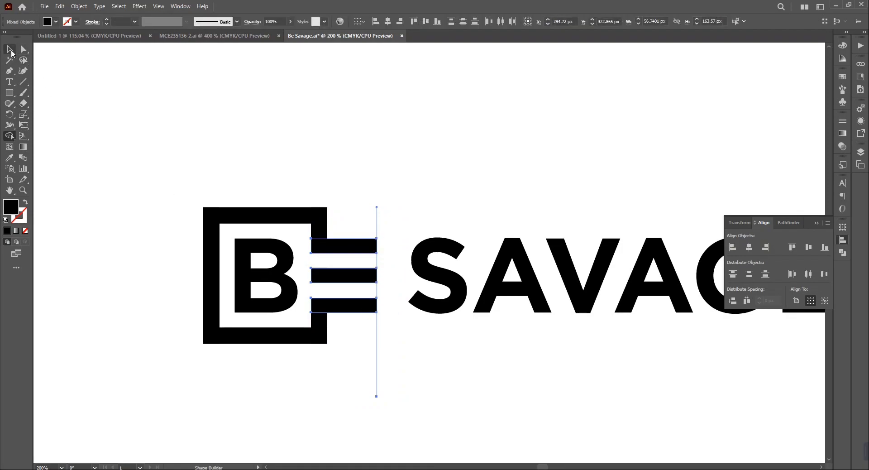
click(357, 330)
scroll(392, 329, down, 3)
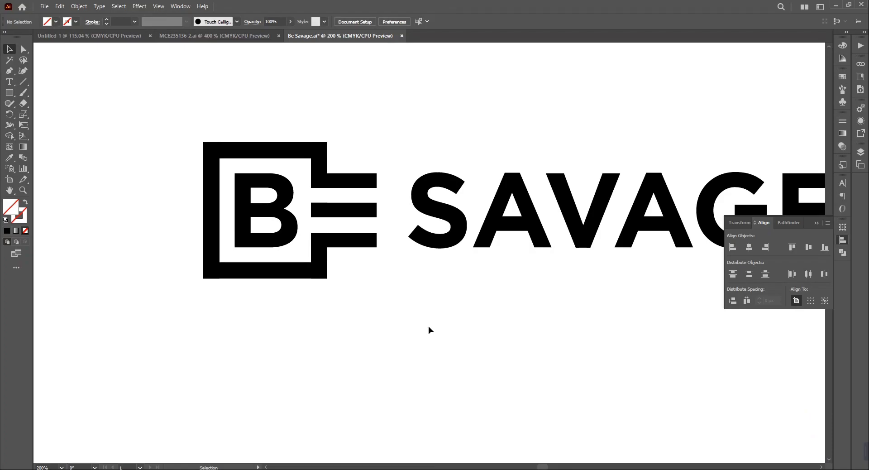
Step: Draw a closed triangle with the Pen tool from the first A's inner apex to the inner foot corners of its legs
key(ctrl+minus)
key(ctrl+minus)
drag(505, 312, 453, 326)
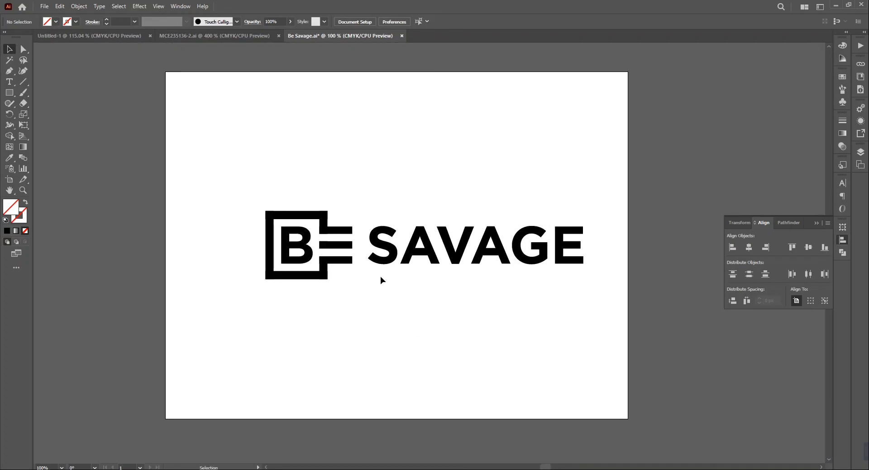
key(ctrl+plus)
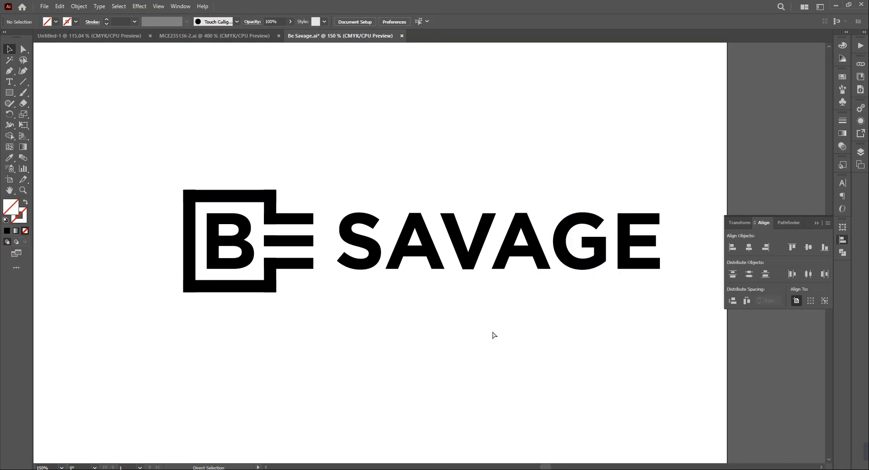
key(ctrl+plus)
key(ctrl+plus)
key(ctrl+plus)
click(10, 72)
click(254, 293)
click(298, 182)
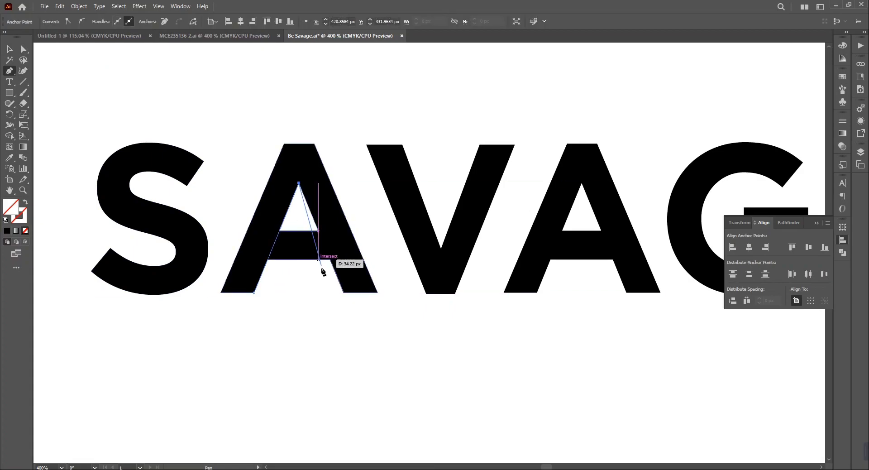
click(343, 292)
click(254, 292)
key(v)
Step: Fill the triangle on the first A with black sampled from the S
click(330, 313)
drag(302, 318, 308, 273)
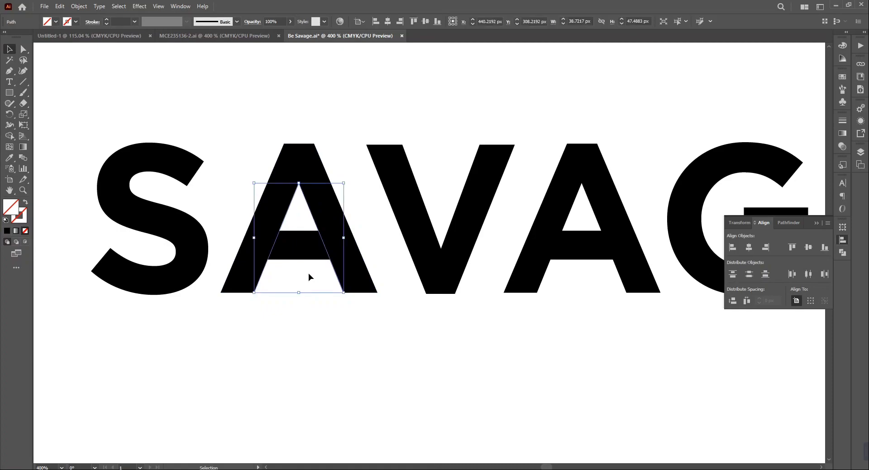
key(i)
click(195, 250)
key(v)
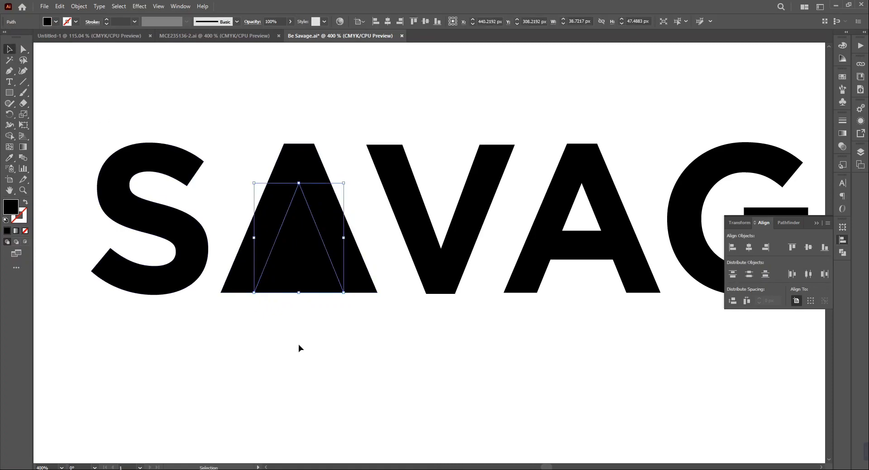
Step: Subtract the triangle from the first A of SAVAGE with Minus Front to remove its crossbar
drag(351, 265, 334, 273)
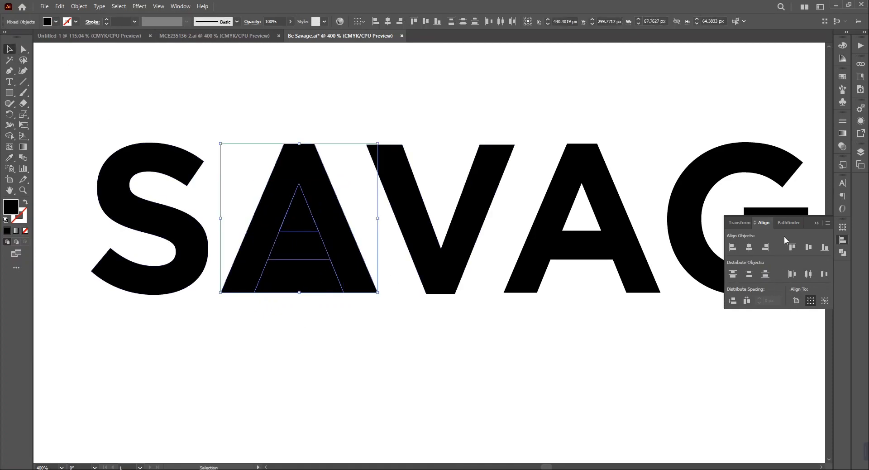
click(788, 223)
click(754, 247)
click(404, 374)
Step: Delete the leftover crossbar anchor points along the inner edges of the first A's legs
click(337, 268)
key(p)
click(330, 260)
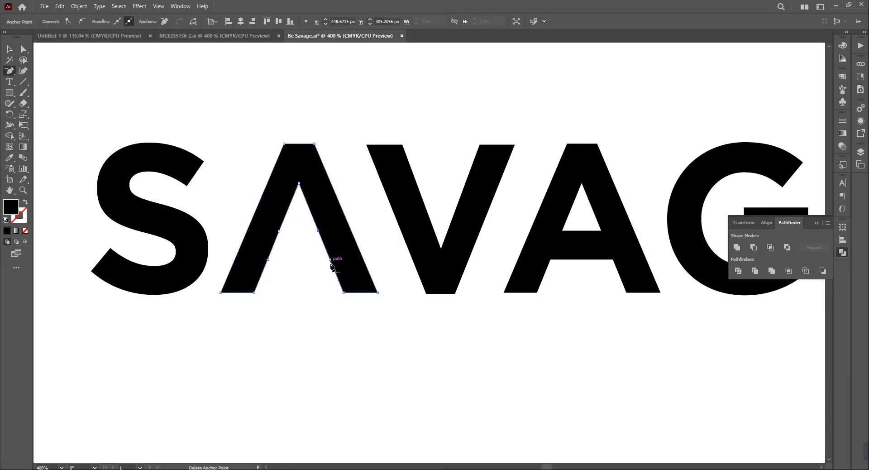
click(279, 232)
click(270, 260)
click(506, 249)
key(v)
click(319, 323)
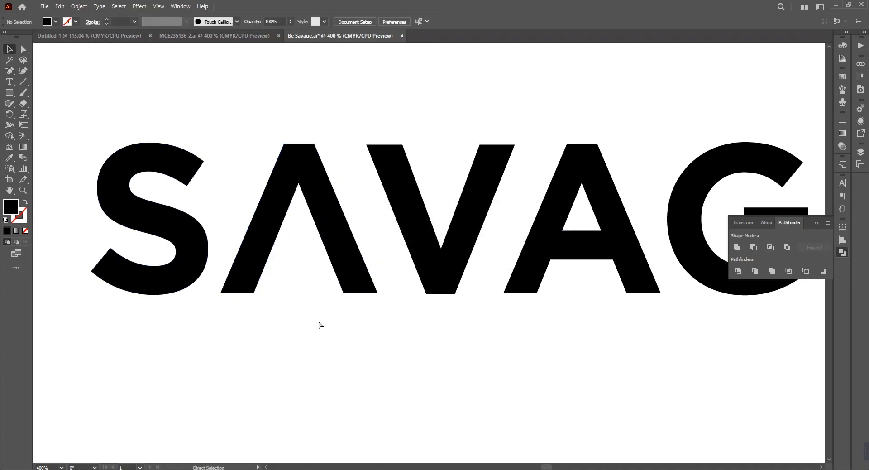
Step: Restore the black triangle inside the cut first A and offset the A's path outward by about 5 px with mitered joins
key(ctrl+z)
click(382, 307)
click(364, 267)
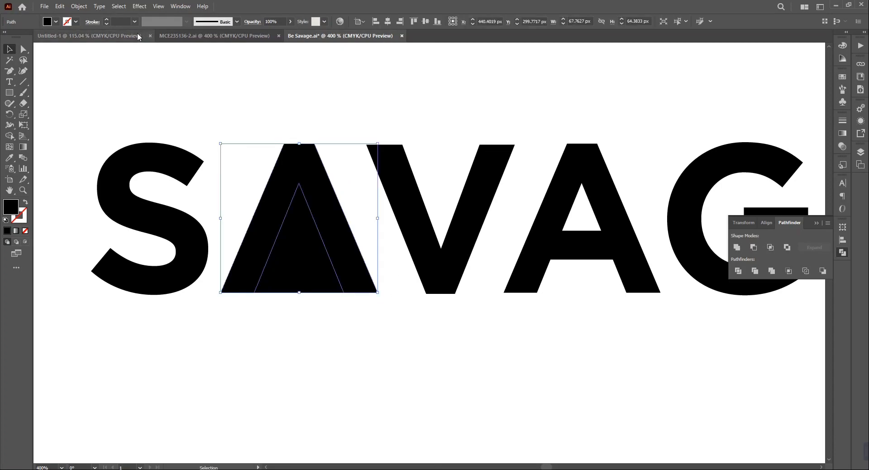
click(78, 6)
mouse_move(181, 231)
click(218, 262)
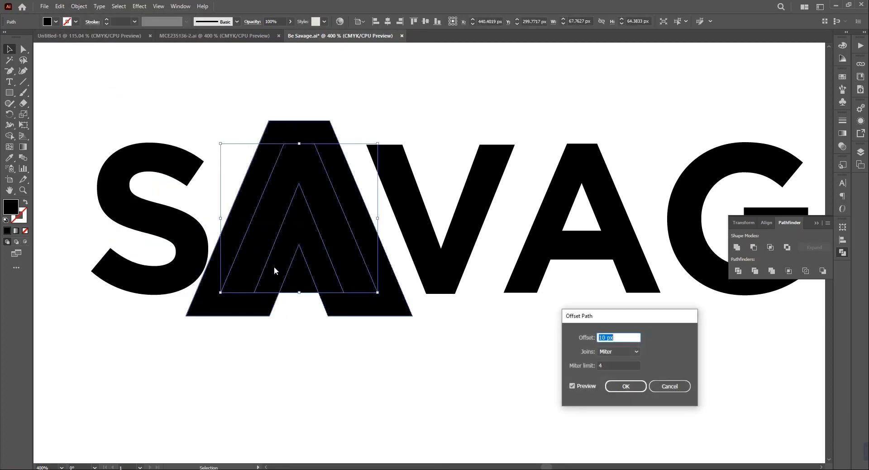
click(579, 386)
click(579, 386)
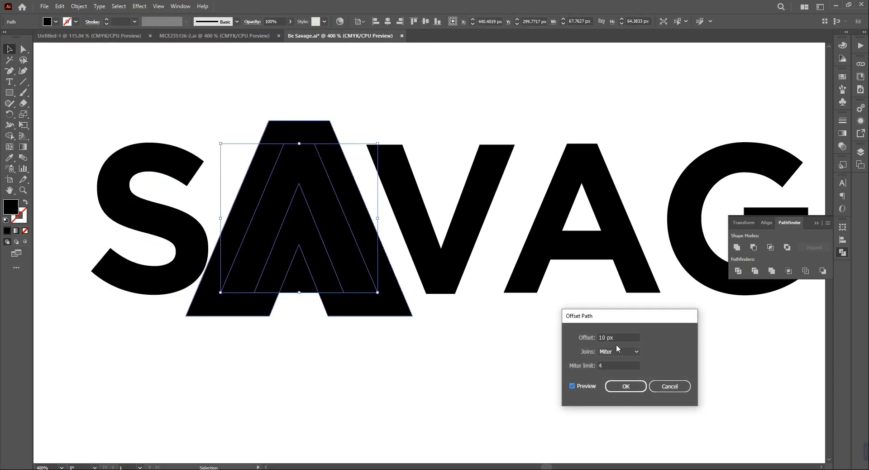
drag(619, 338, 573, 353)
text(4)
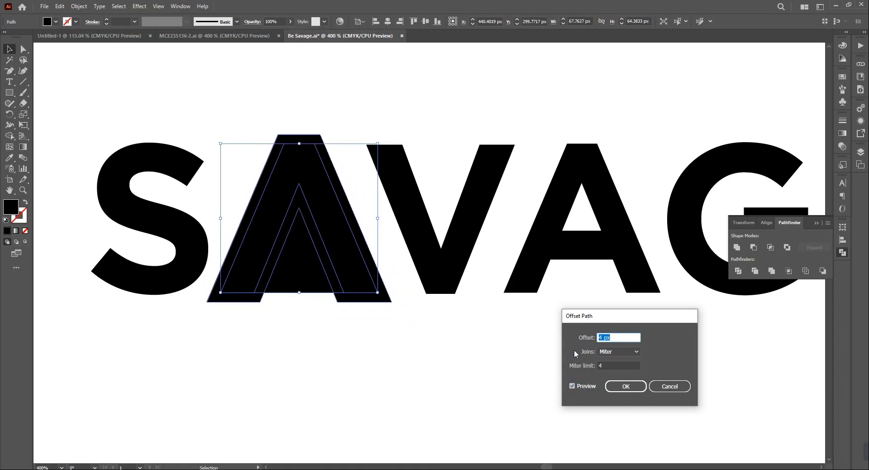
click(636, 387)
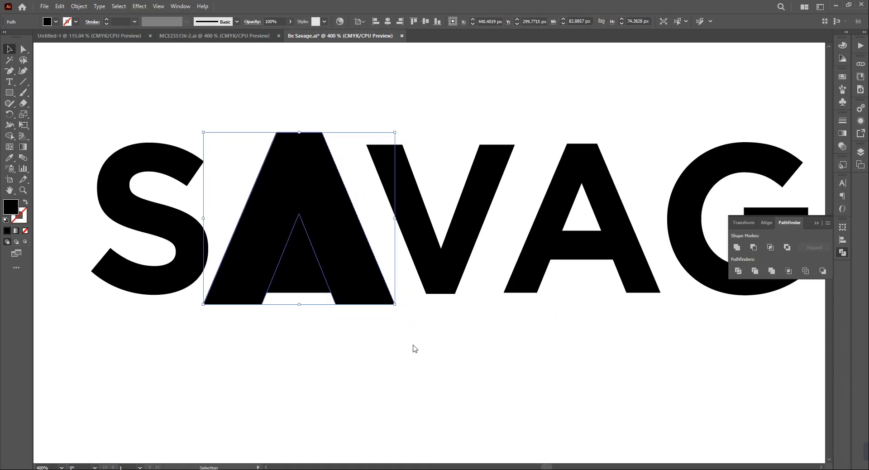
Step: Bring the offset A shape to the front and subtract it from the triangle with Minus Front to leave a gap around the triangle
right_click(413, 349)
mouse_move(481, 299)
click(539, 300)
shift+click(310, 282)
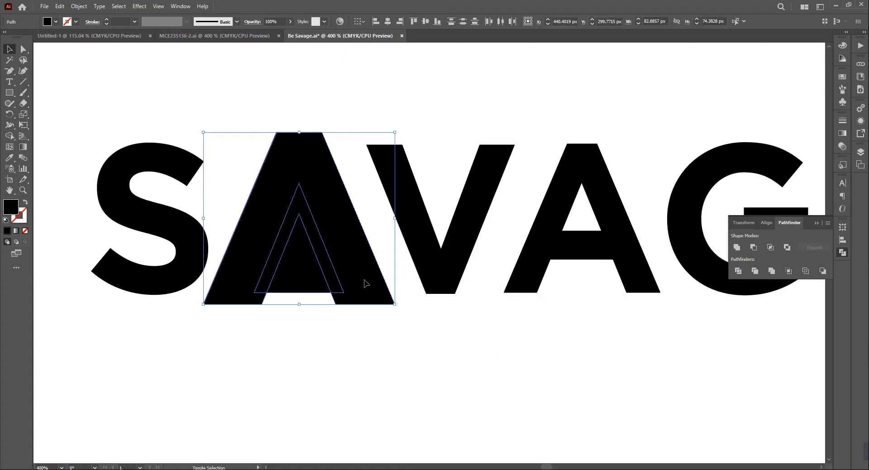
click(754, 247)
Step: Replace the second A of SAVAGE with a duplicate of the redesigned A and its inner triangle
click(411, 347)
drag(382, 242, 576, 274)
click(615, 313)
Step: Cut the stem of SAVAGE's last E between its top and middle arms by shifting the inner anchor points to the stem's outer edge
scroll(561, 356, right, 5)
key(a)
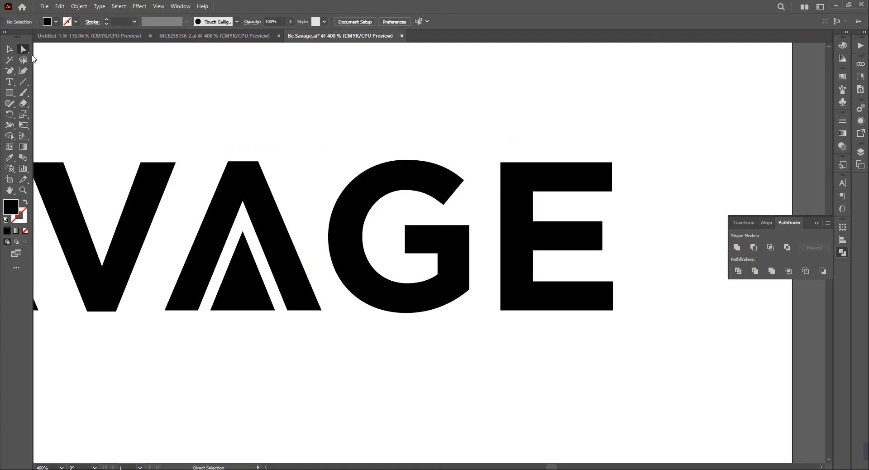
click(533, 225)
drag(533, 209, 487, 235)
click(9, 48)
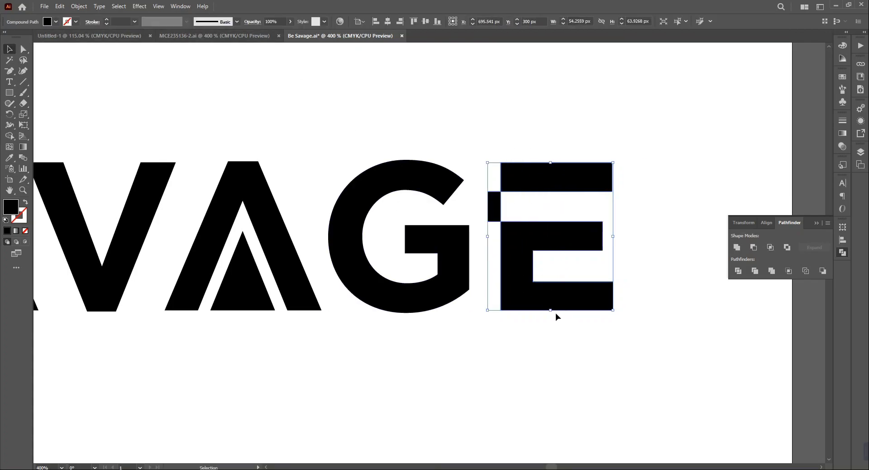
key(ctrl+z)
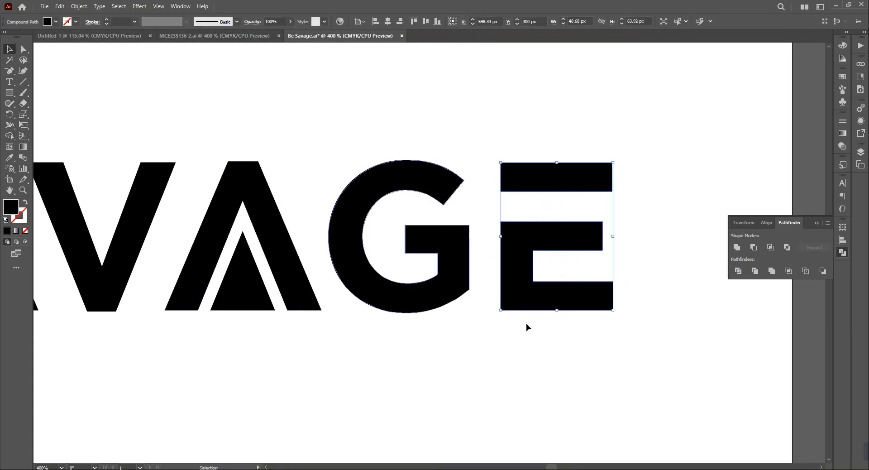
Step: Unite the last E's shapes and ungroup the result so its top bar is a separate object
click(737, 248)
right_click(555, 268)
click(607, 386)
click(528, 357)
Step: Fill the entire BE SAVAGE logo with blue
scroll(528, 356, down, 4)
scroll(533, 344, left, 2)
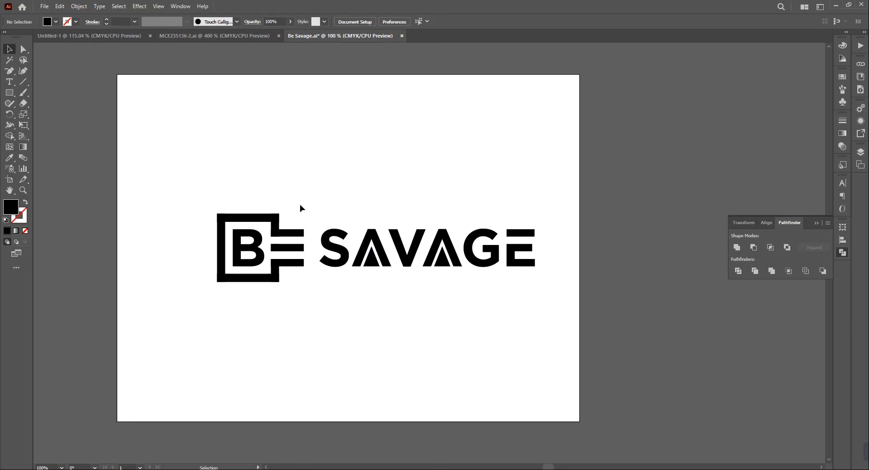
drag(170, 187, 537, 284)
click(56, 21)
click(73, 46)
Step: Fill the top bar of SAVAGE's last E and the triangles inside both A's with orange
click(480, 286)
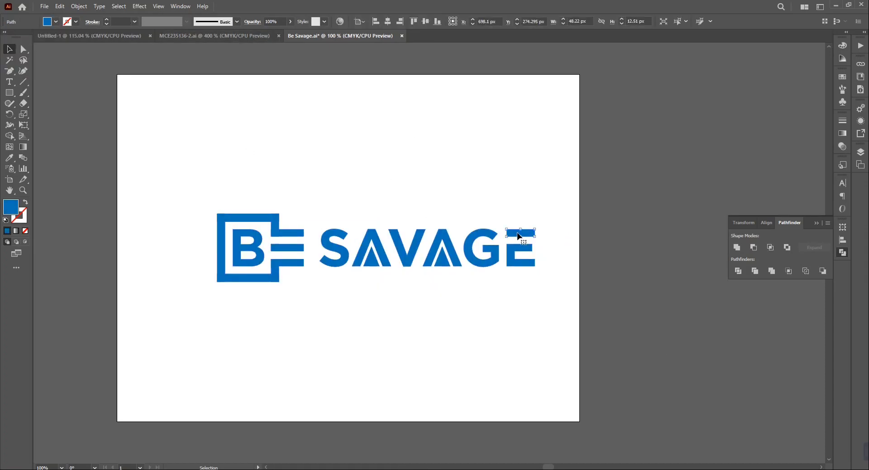
click(378, 262)
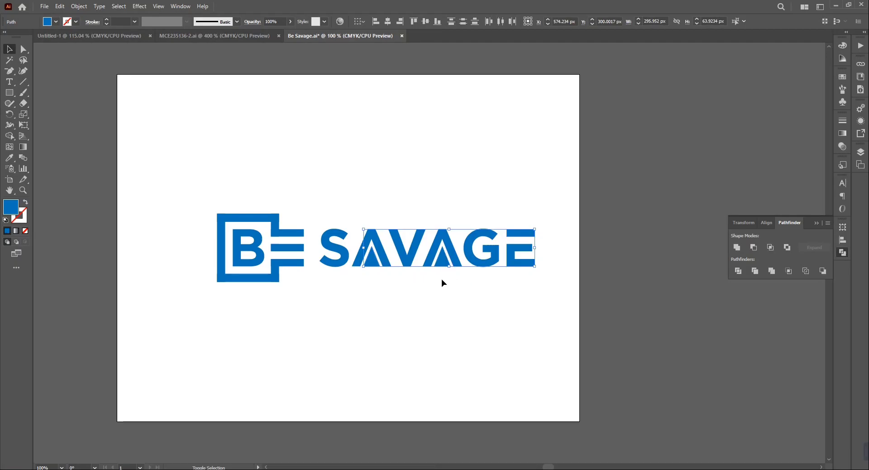
click(56, 21)
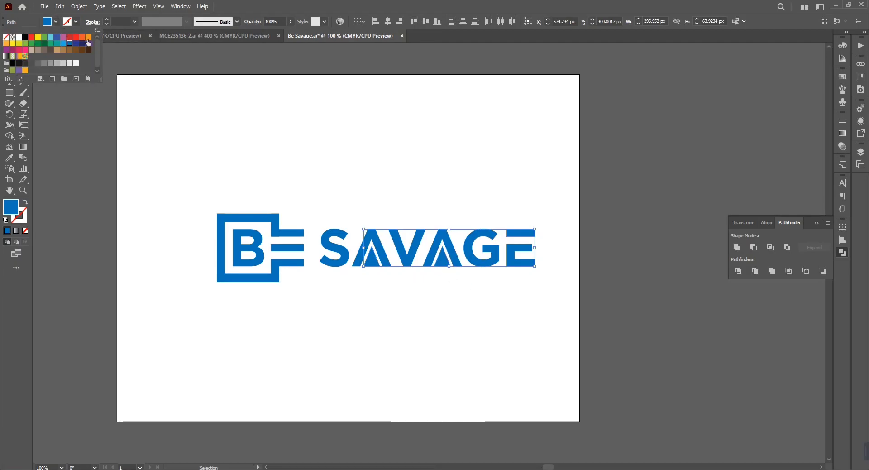
click(28, 64)
click(363, 181)
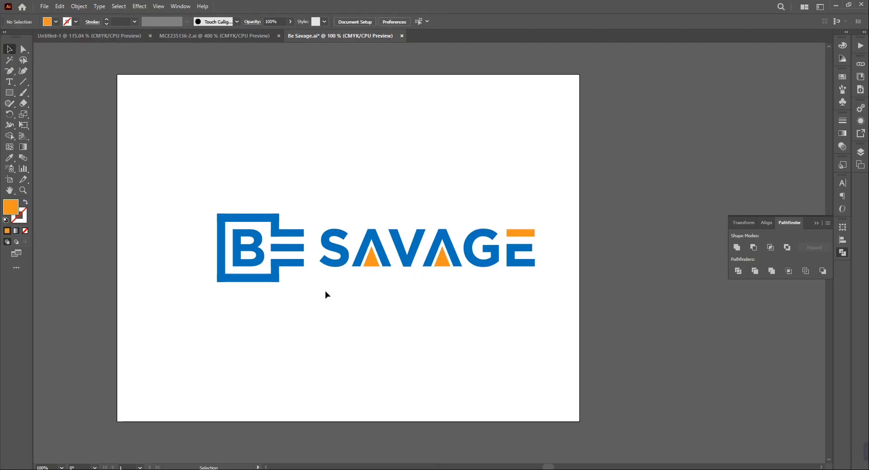
Step: Unite the three bars of the E beside the framed B and ungroup them
click(297, 248)
right_click(298, 248)
click(738, 250)
right_click(333, 264)
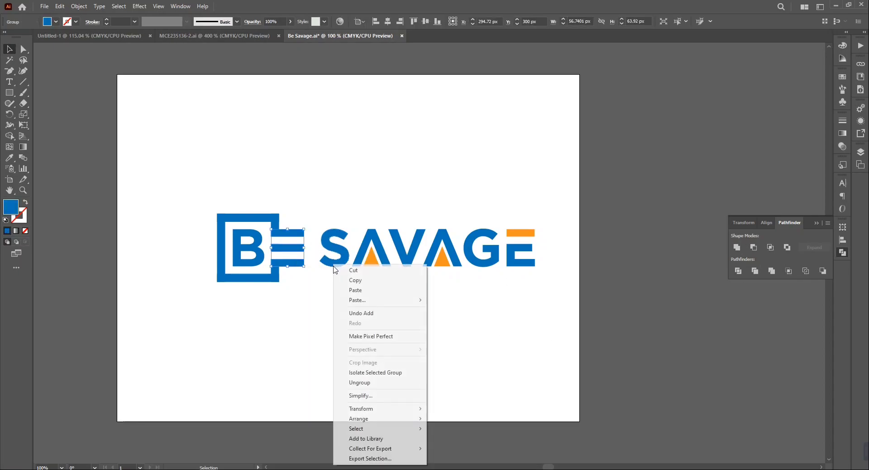
click(345, 384)
Step: Color the middle bar of the framed mark's E with orange sampled from a triangle, and undo a trial move of the bar
click(298, 248)
key(i)
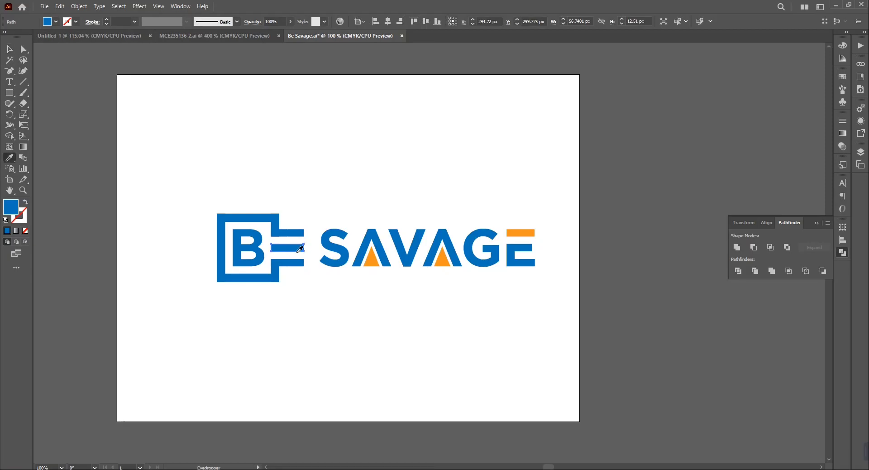
click(376, 259)
click(10, 49)
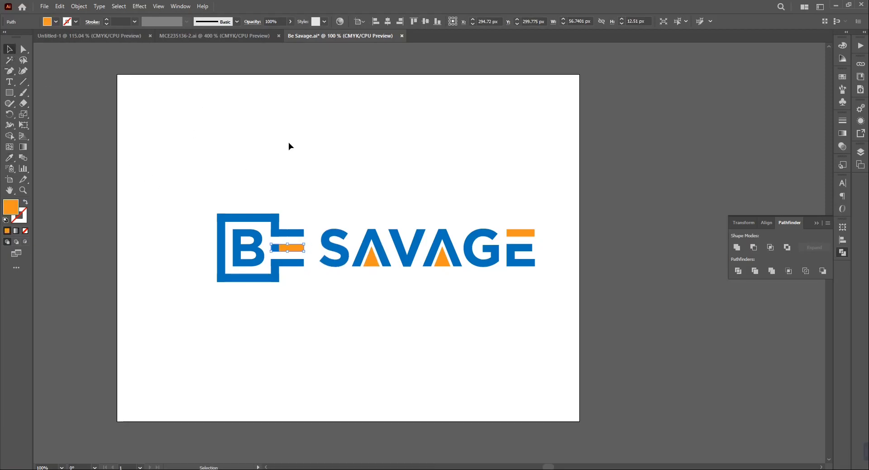
drag(296, 246, 337, 205)
key(ctrl+z)
Step: Unite the square frame, the B and the E's bars into clean shapes and ungroup them
click(310, 243)
drag(310, 243, 274, 248)
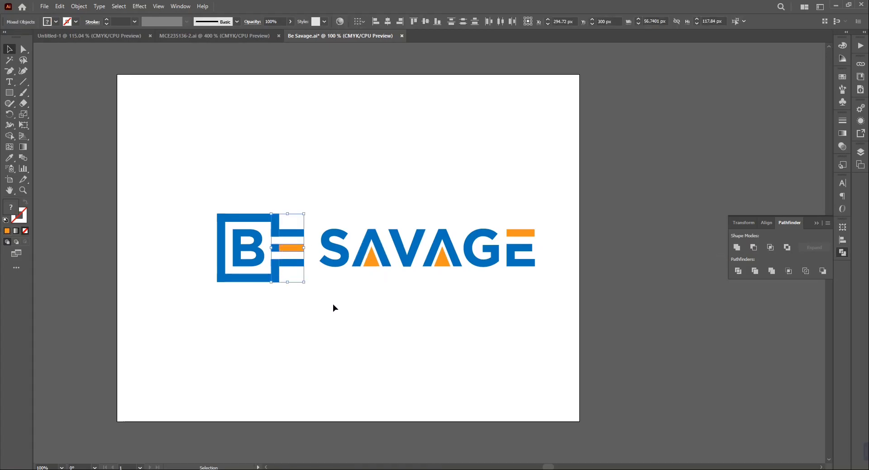
drag(192, 194, 273, 272)
click(737, 247)
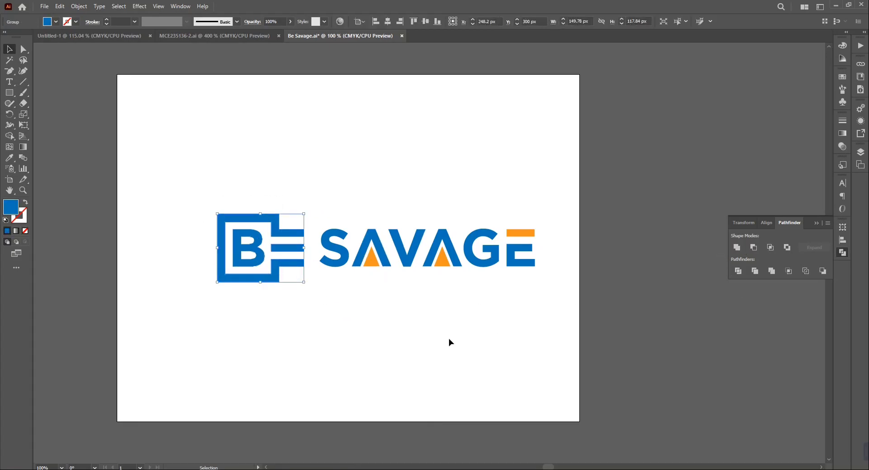
right_click(346, 327)
click(380, 244)
click(312, 245)
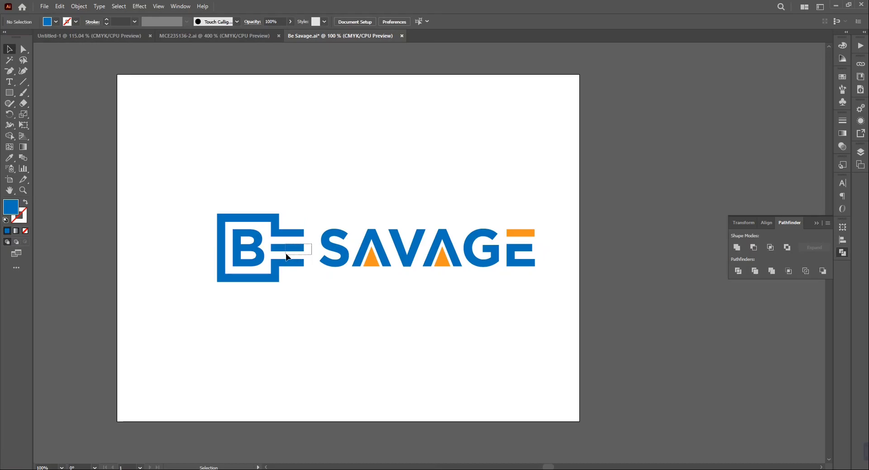
Step: Fill the separated middle bar of the framed mark's E with orange sampled from the second A's triangle
click(290, 247)
key(i)
click(442, 261)
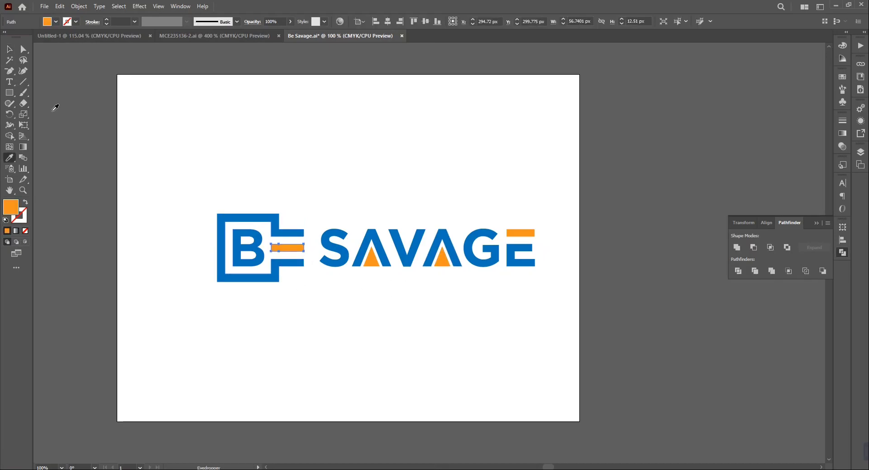
click(9, 49)
click(260, 170)
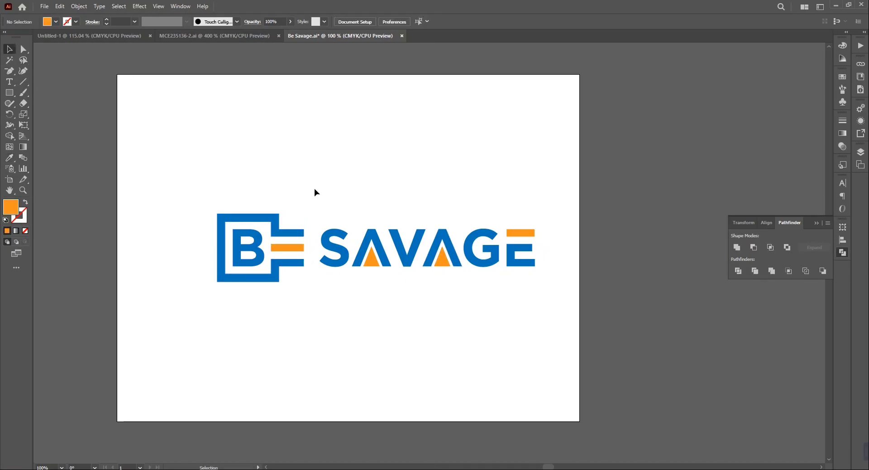
Step: Extend the right ends of the three E bars in the framed mark slightly outward
click(23, 49)
drag(313, 220, 303, 276)
click(330, 306)
scroll(344, 304, down, 1)
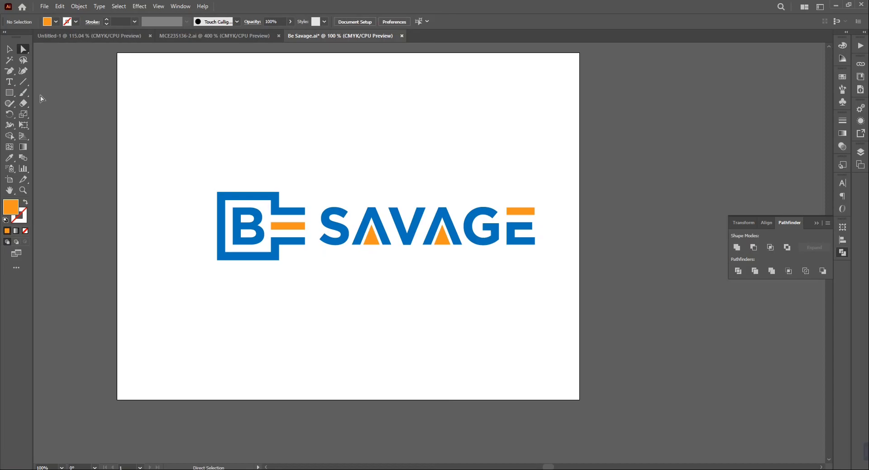
click(9, 49)
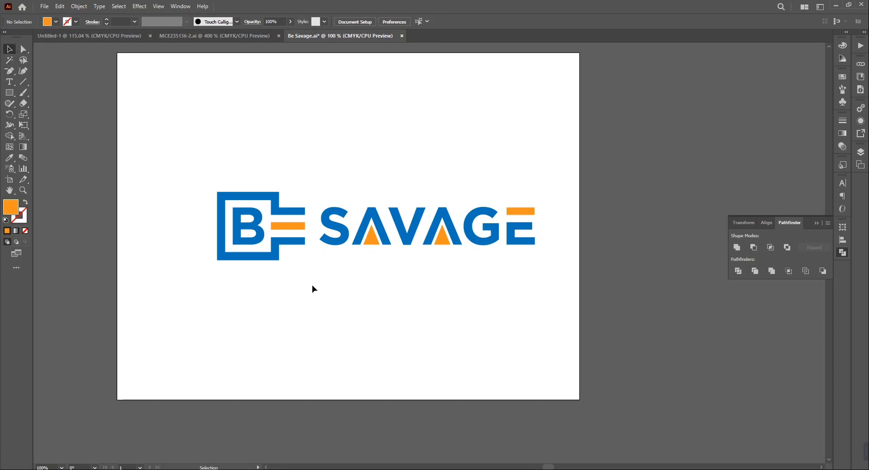
scroll(345, 284, down, 1)
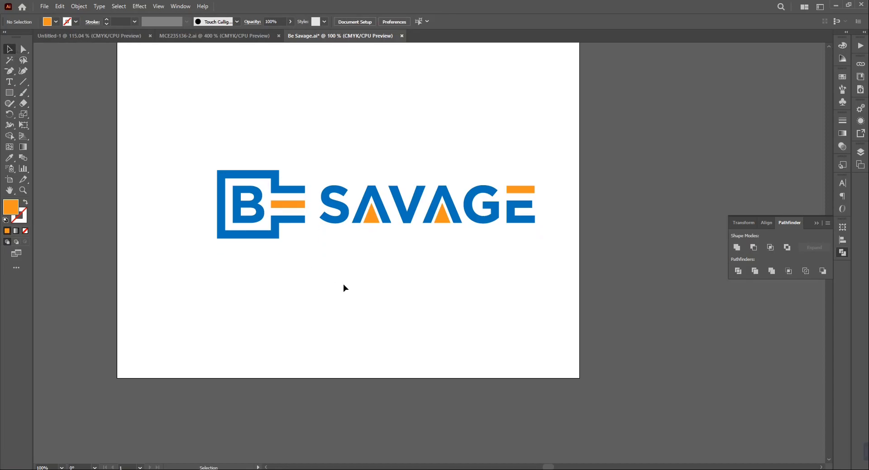
scroll(349, 283, up, 2)
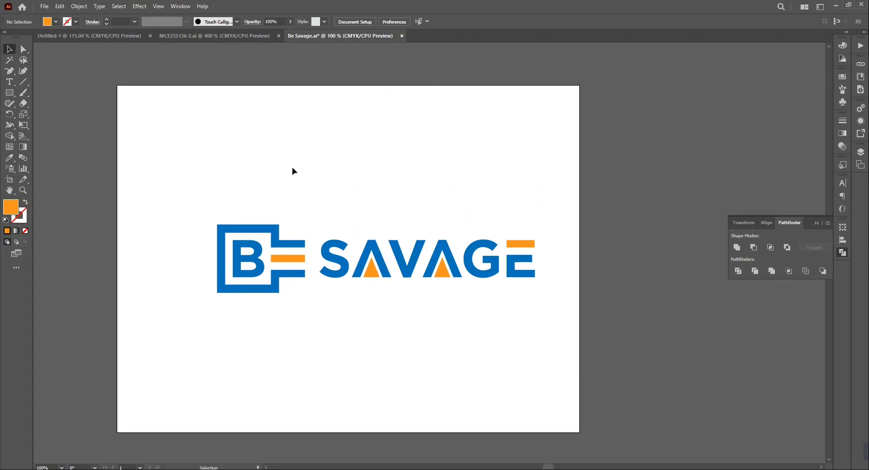
Step: Scale the whole BE SAVAGE logo down about its center to about 331 px wide and group it
drag(167, 205, 604, 377)
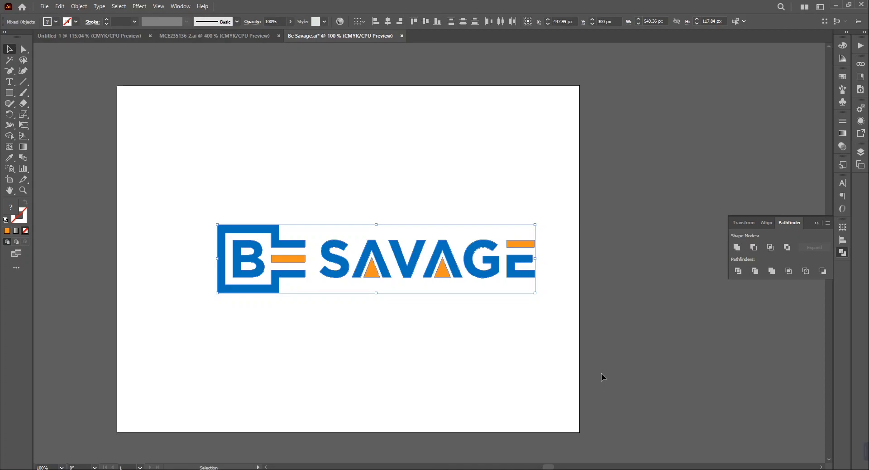
click(367, 194)
drag(366, 195, 584, 357)
drag(535, 292, 472, 279)
key(ctrl+g)
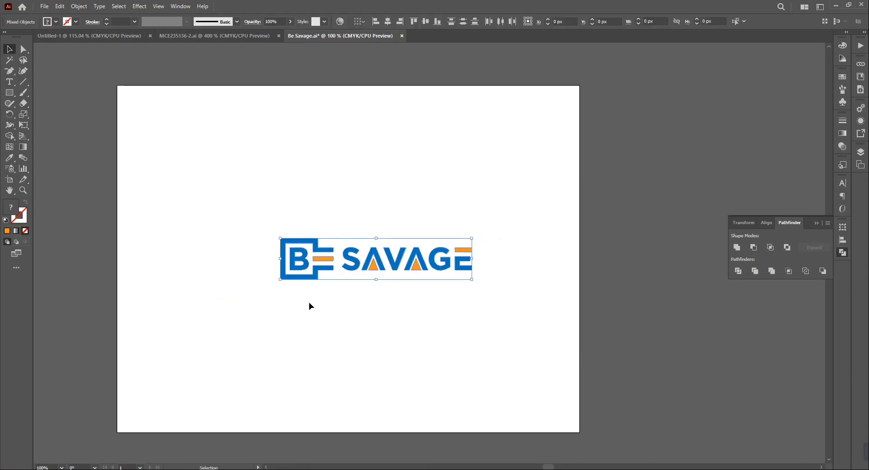
Step: Center the grouped logo horizontally on the artboard and deselect it
click(766, 223)
click(749, 247)
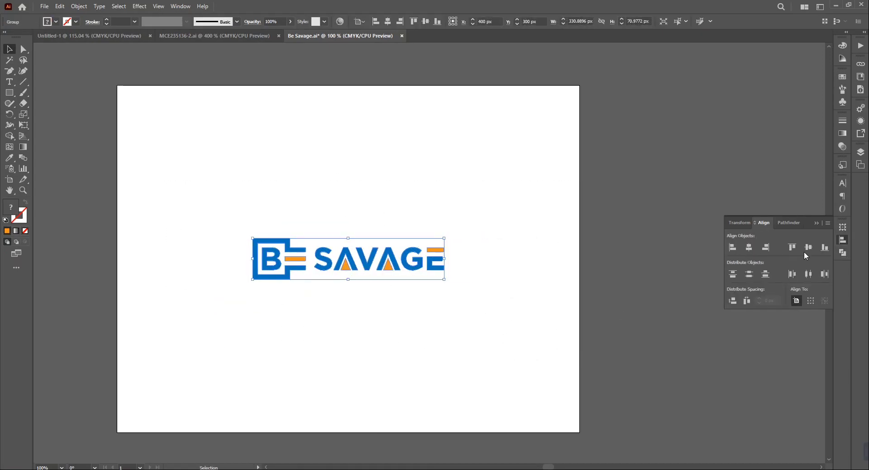
click(528, 321)
Step: Enlarge the grouped logo proportionally about its center to roughly 1.5 times its size and deselect it
key(ctrl+plus)
key(ctrl+plus)
drag(382, 349, 518, 339)
scroll(586, 347, down, 2)
drag(200, 138, 280, 217)
drag(597, 273, 691, 350)
click(817, 223)
click(685, 360)
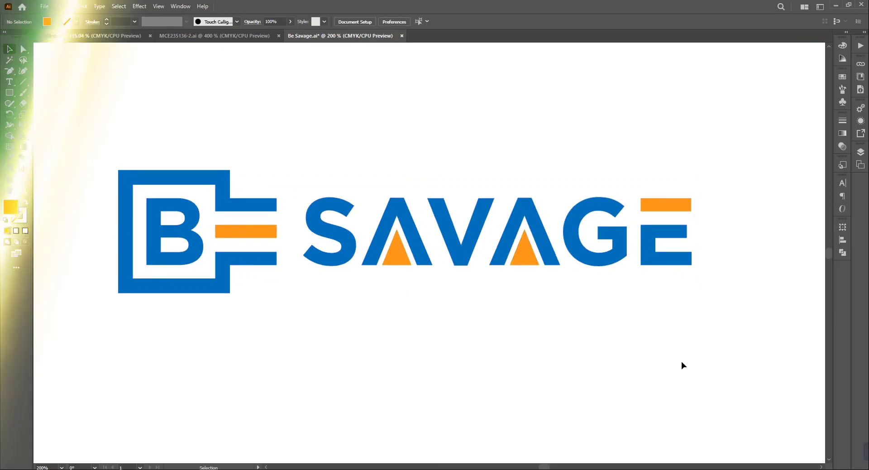